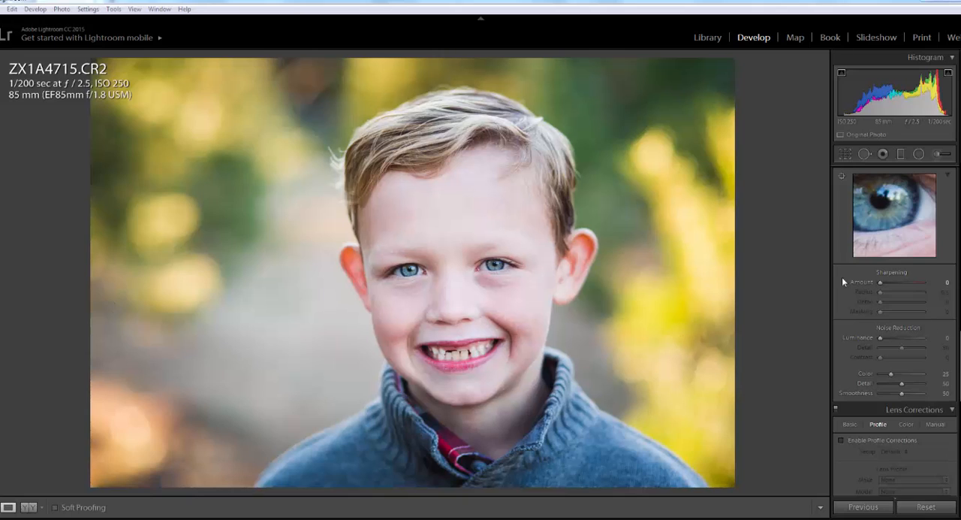
- Look through the Develop adjustments from Basic to Detail to locate the sharpening and noise reduction settings
scroll(929, 313, "up", 6)
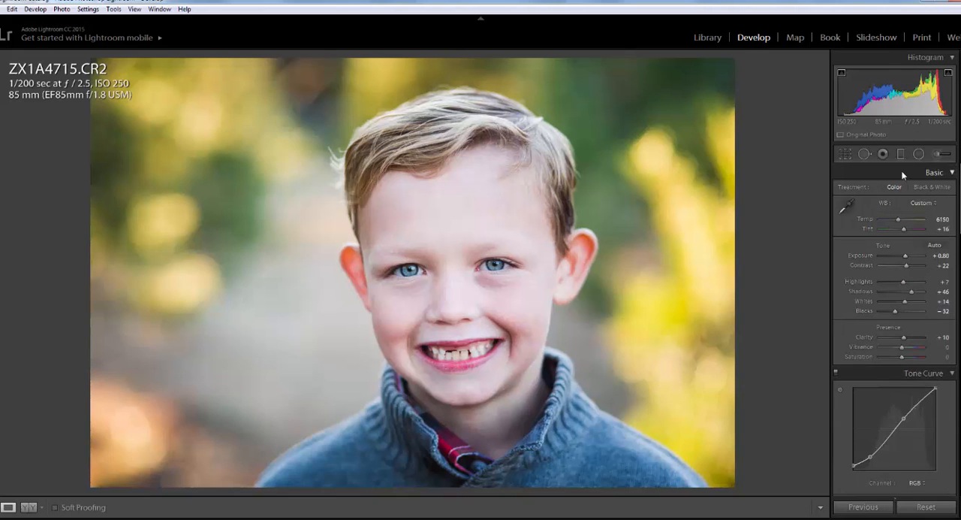
scroll(921, 285, "down", 6)
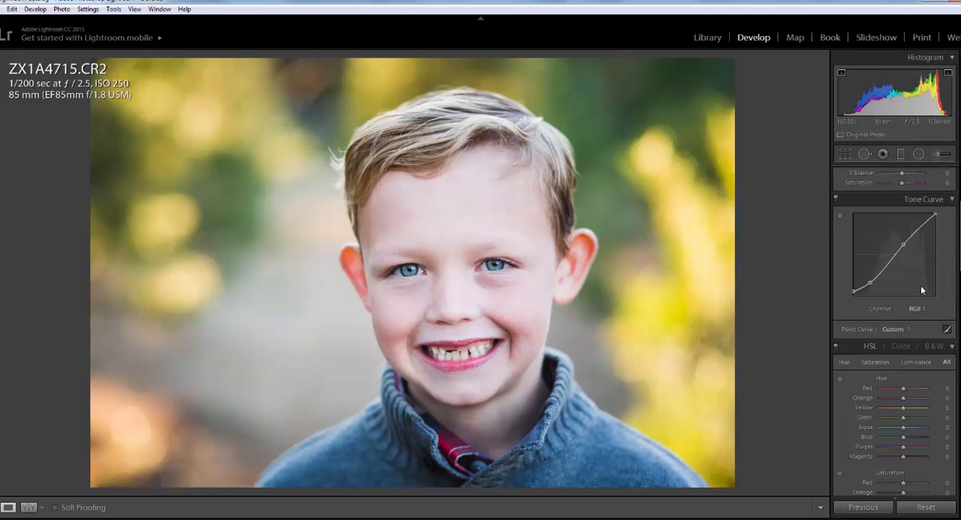
scroll(921, 293, "down", 8)
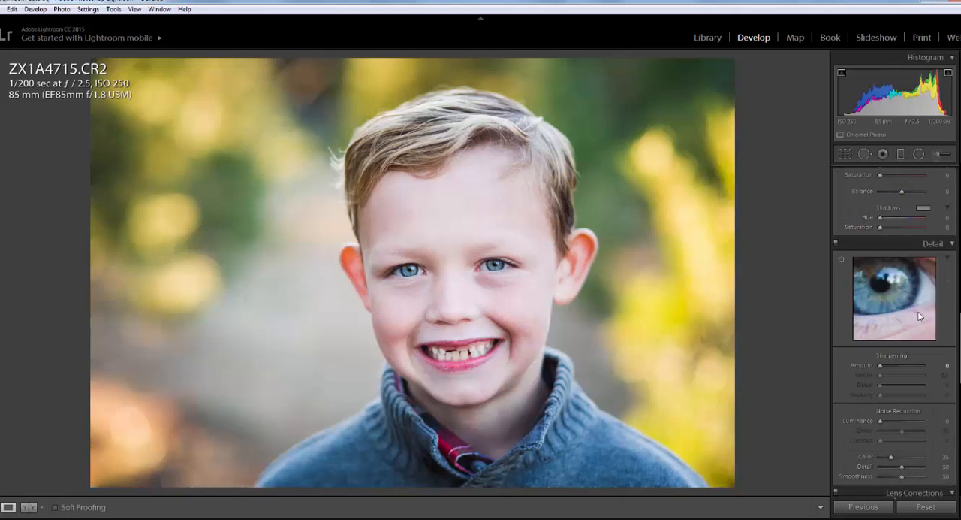
left_click(953, 246)
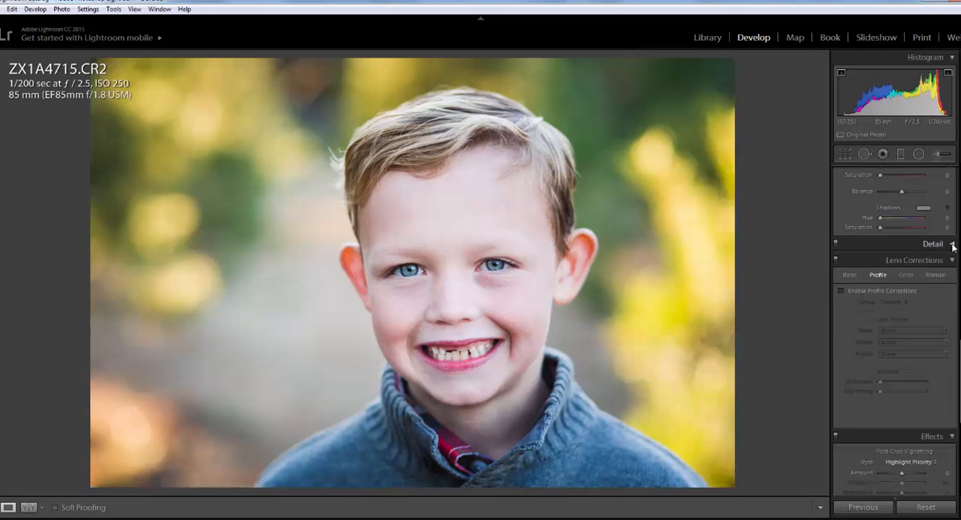
left_click(953, 246)
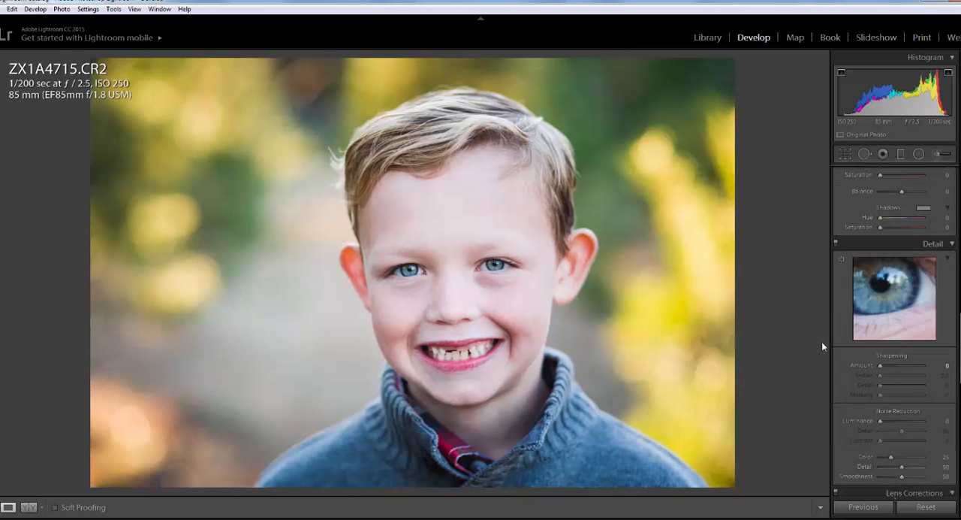
scroll(930, 373, "down", 2)
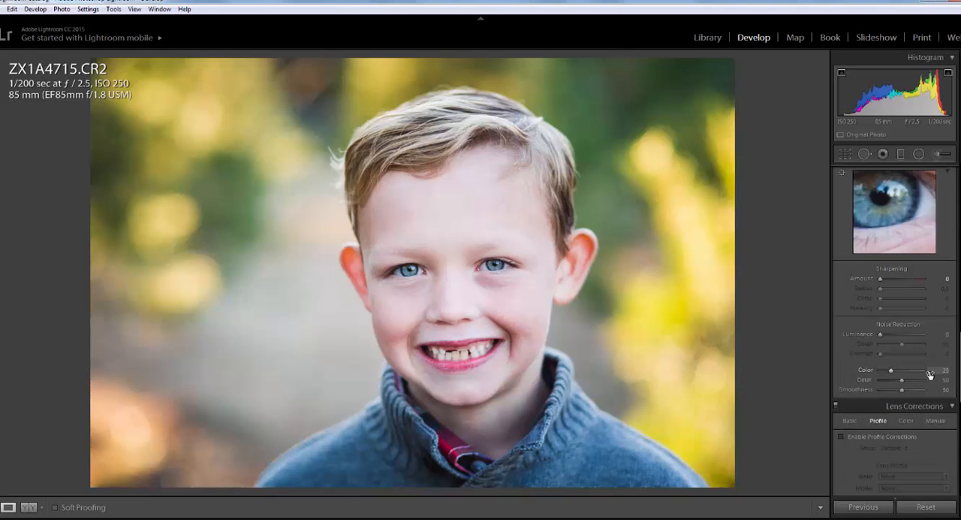
scroll(894, 268, "up", 2)
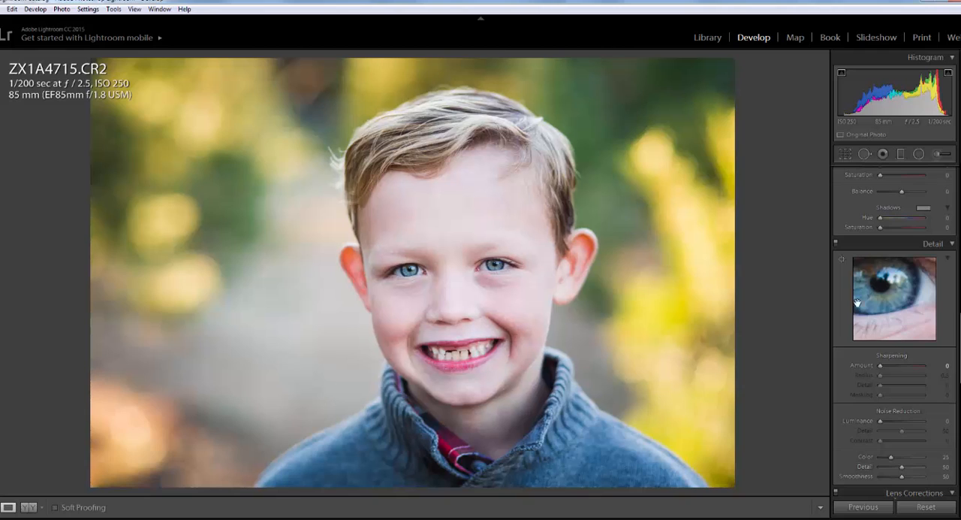
- Position the close-up Detail preview on the boy's eye and the skin just below it
left_click_drag(896, 293, 900, 306)
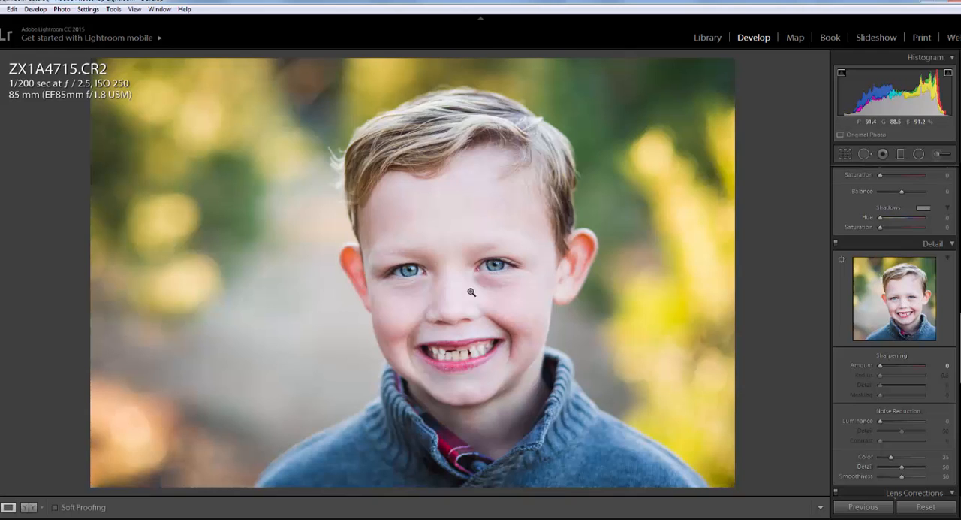
left_click(907, 302)
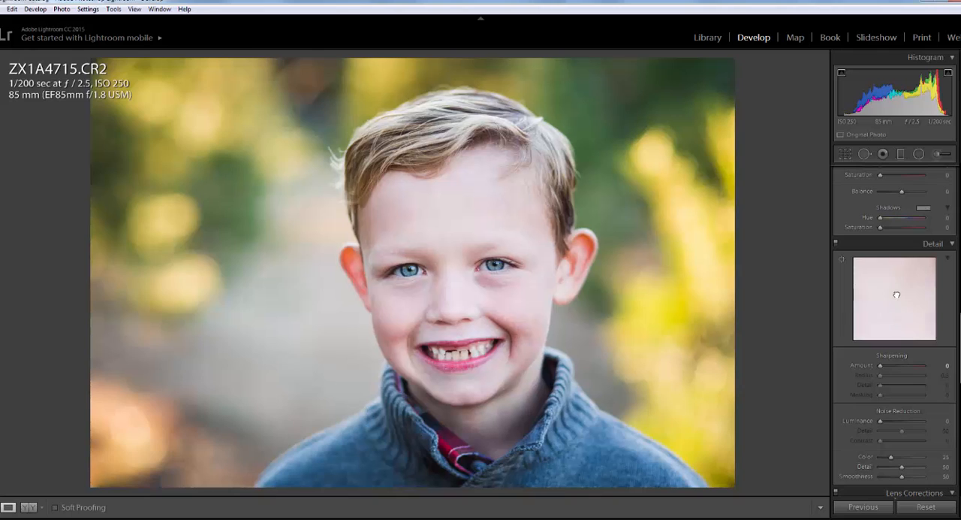
left_click(897, 295)
left_click(887, 302)
left_click_drag(895, 300, 909, 317)
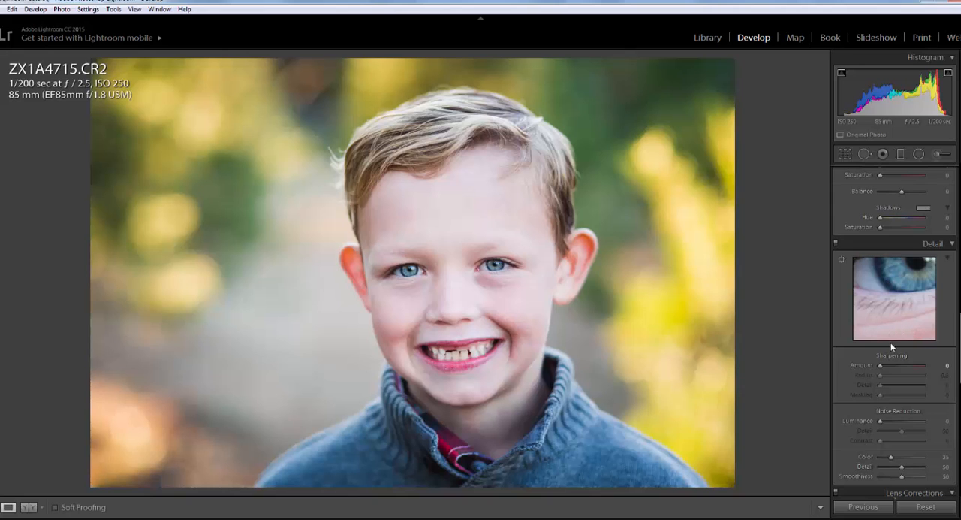
- Try the Sharpening Females or Babies preset and the Sharpening Men or Still Life preset on the portrait
mouse_move(11, 235)
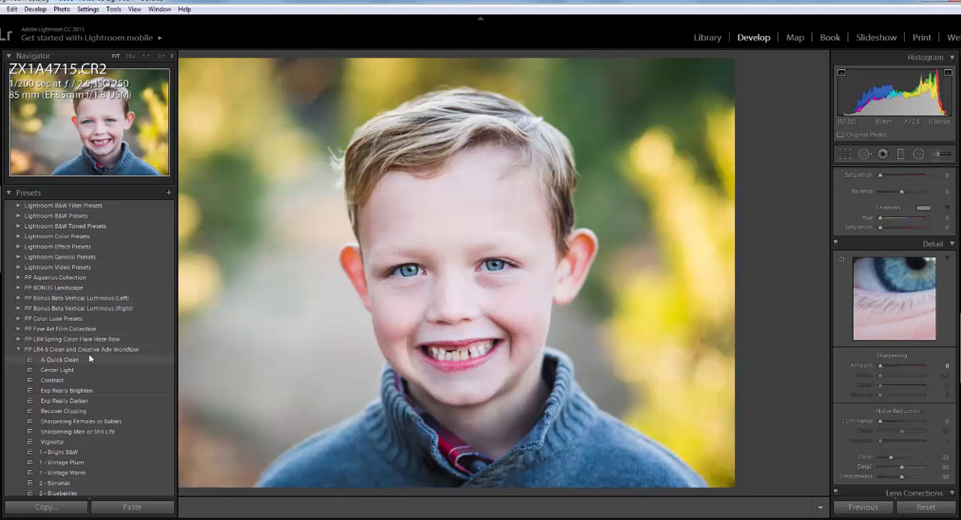
scroll(88, 370, "down", 3)
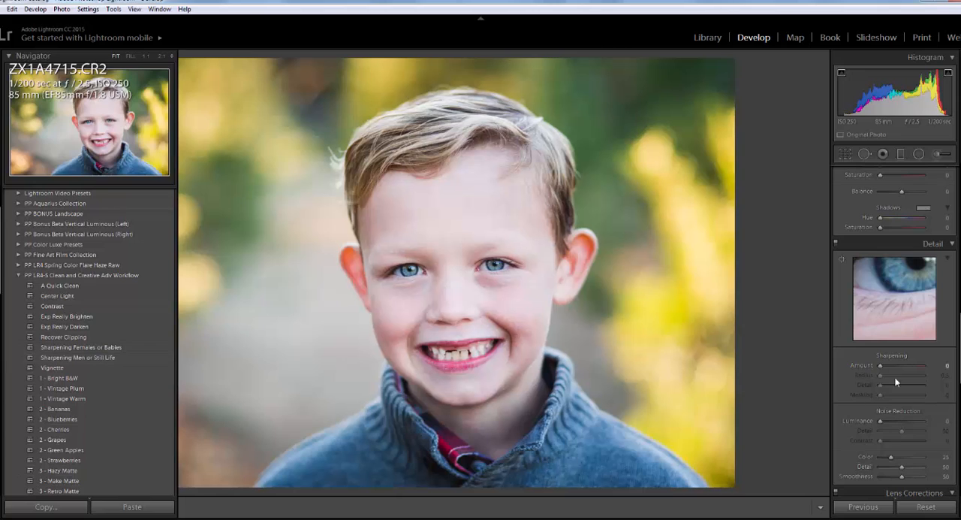
mouse_move(7, 279)
left_click(100, 347)
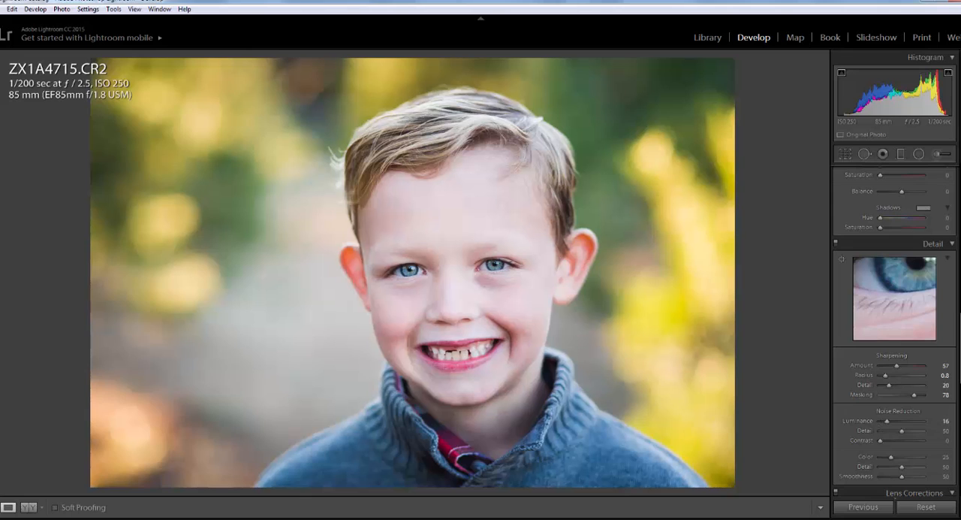
mouse_move(3, 335)
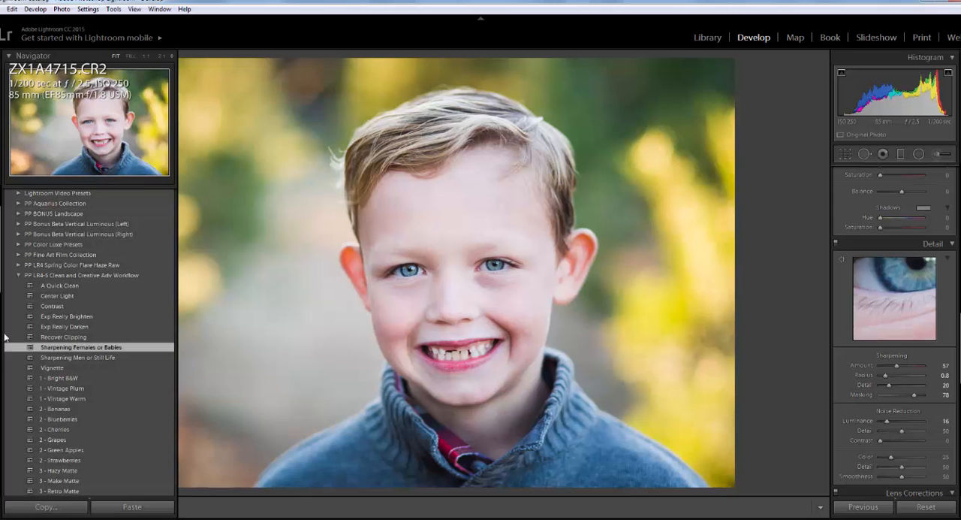
left_click(96, 357)
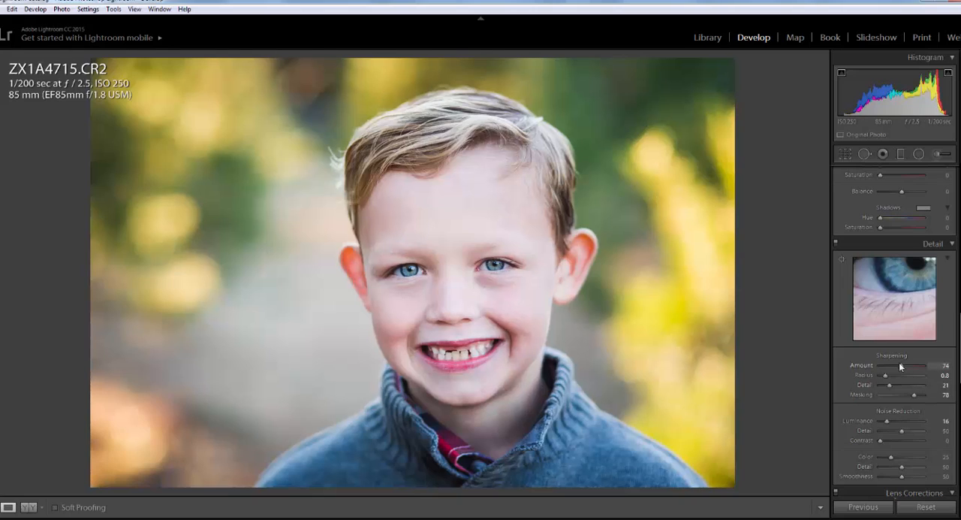
- Reset sharpening to amount 0, radius 0.5, detail 0 and masking 0, and luminance noise reduction to 0
left_click_drag(899, 365, 852, 365)
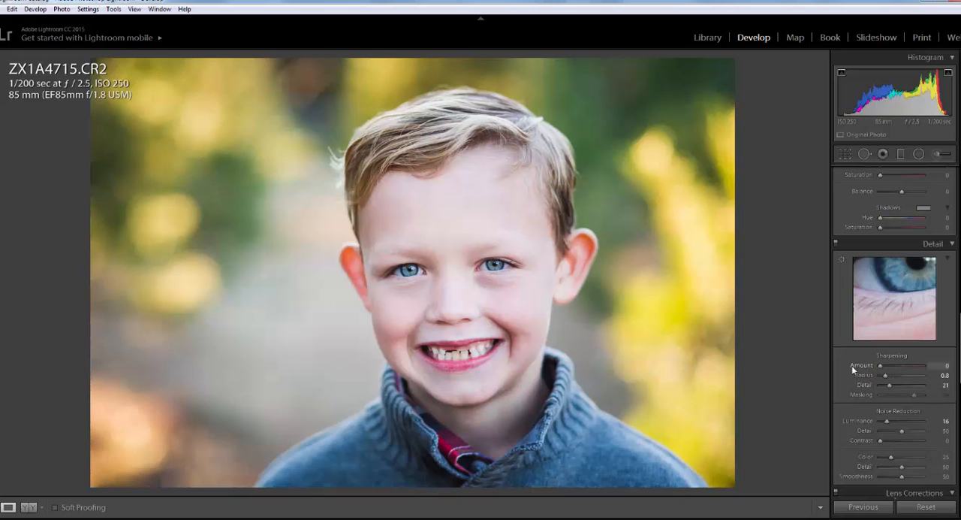
left_click(892, 365)
left_click_drag(892, 387, 870, 389)
left_click_drag(893, 365, 852, 365)
left_click_drag(885, 421, 880, 423)
- Set the sharpening amount to 77 and check the effect up close on the boy's face
left_click_drag(881, 364, 920, 366)
left_click_drag(907, 370, 905, 369)
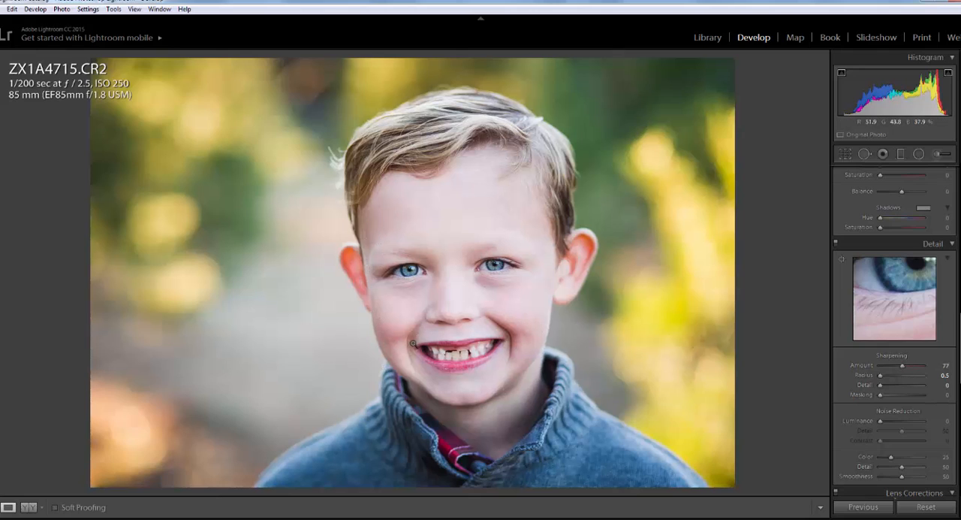
left_click(425, 312)
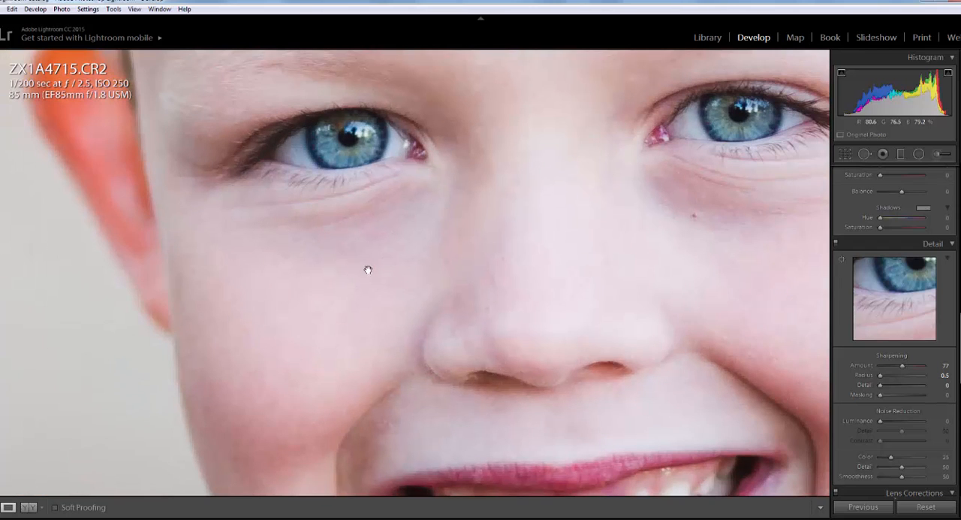
left_click(352, 286)
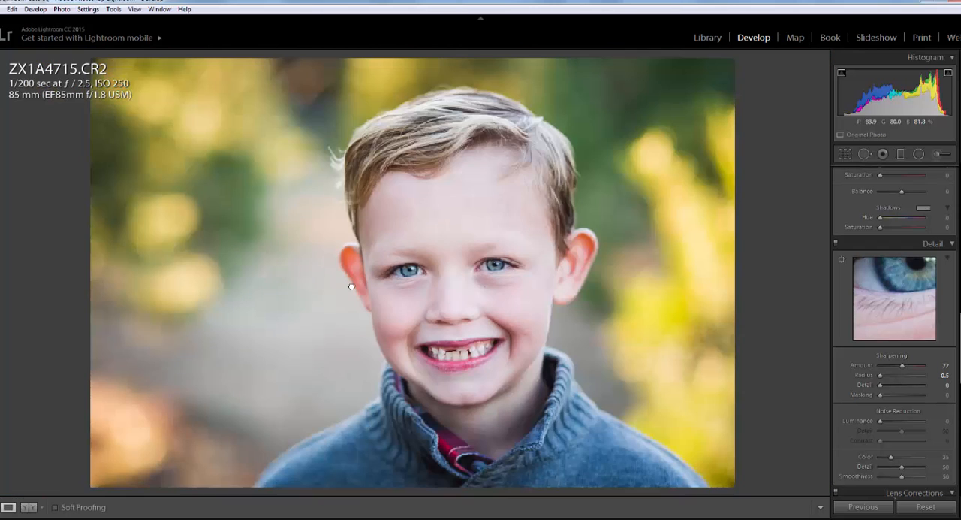
- Set the sharpening radius to 2.2, using the grayscale edge preview as a guide
left_click(881, 375, "alt")
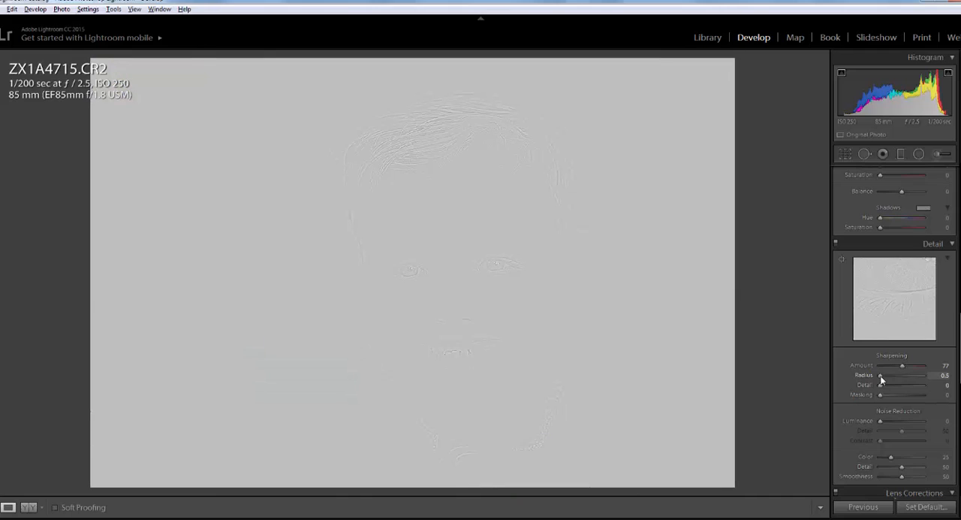
mouse_move(901, 373)
left_mouse_down()
mouse_move(934, 375)
mouse_move(890, 373)
mouse_move(870, 385)
mouse_move(883, 375)
mouse_move(914, 378)
left_mouse_up()
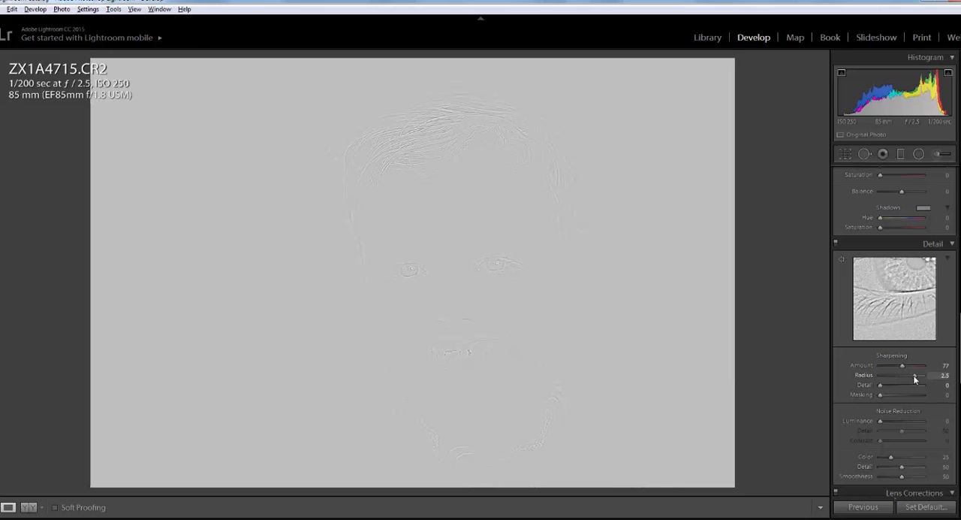
left_click_drag(915, 379, 910, 377)
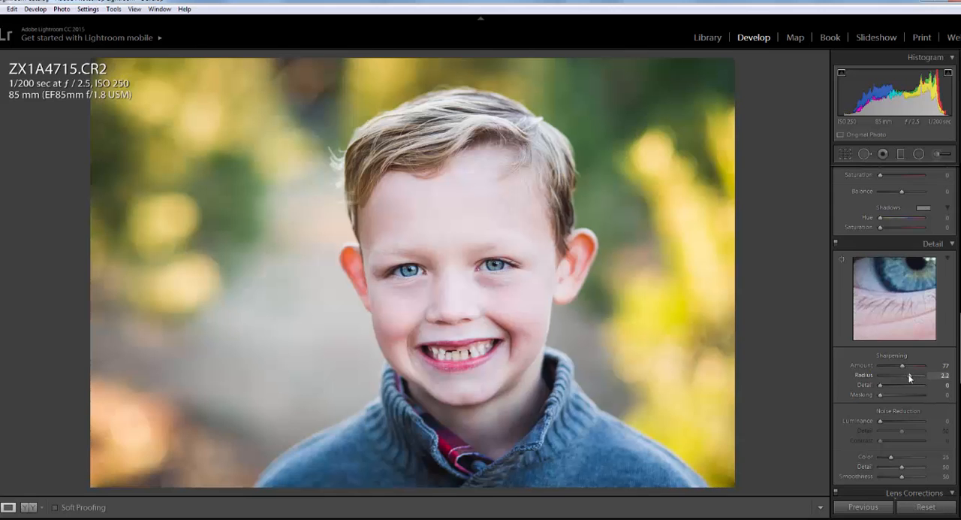
- Set the sharpening detail to 44 and masking to 52 while checking the grayscale and mask previews
key("alt")
left_click(880, 385, "alt")
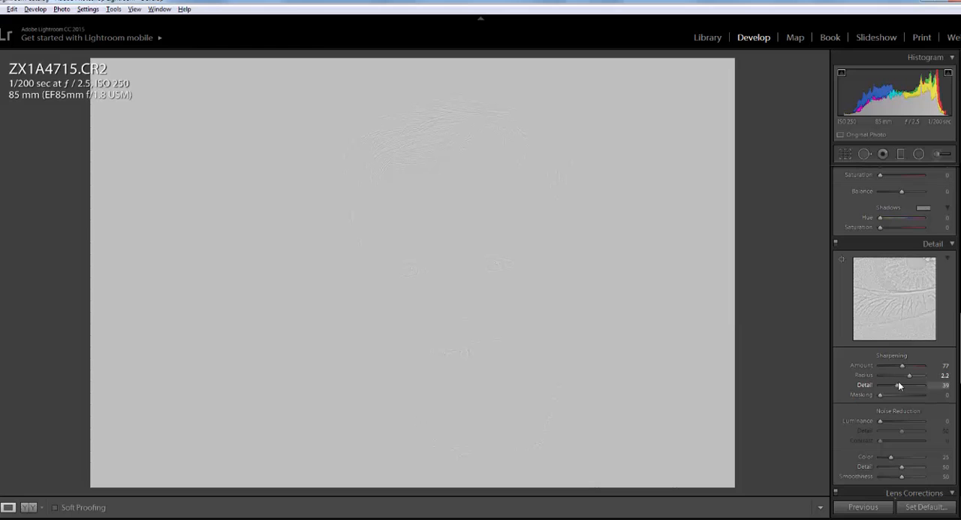
left_click_drag(904, 384, 907, 385)
left_click_drag(908, 385, 937, 397)
left_click_drag(937, 398, 899, 397)
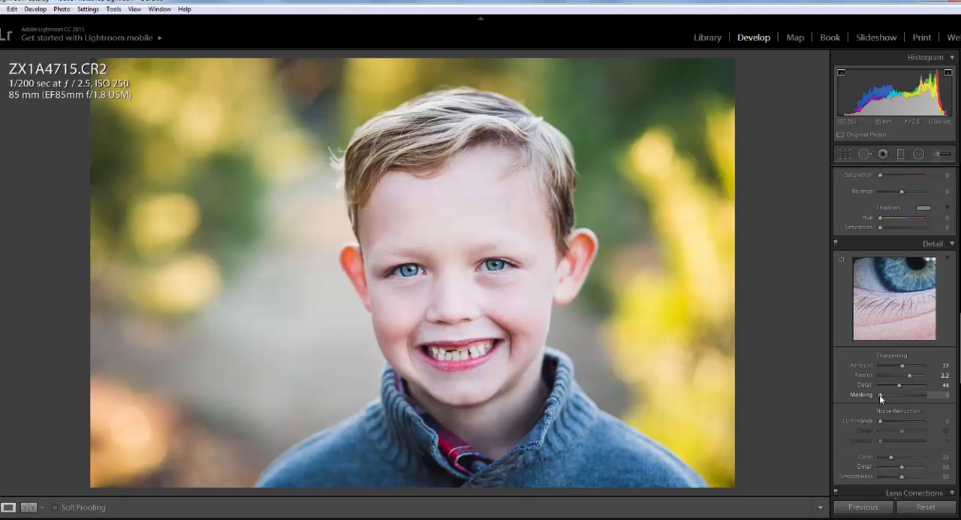
left_click(880, 394, "alt")
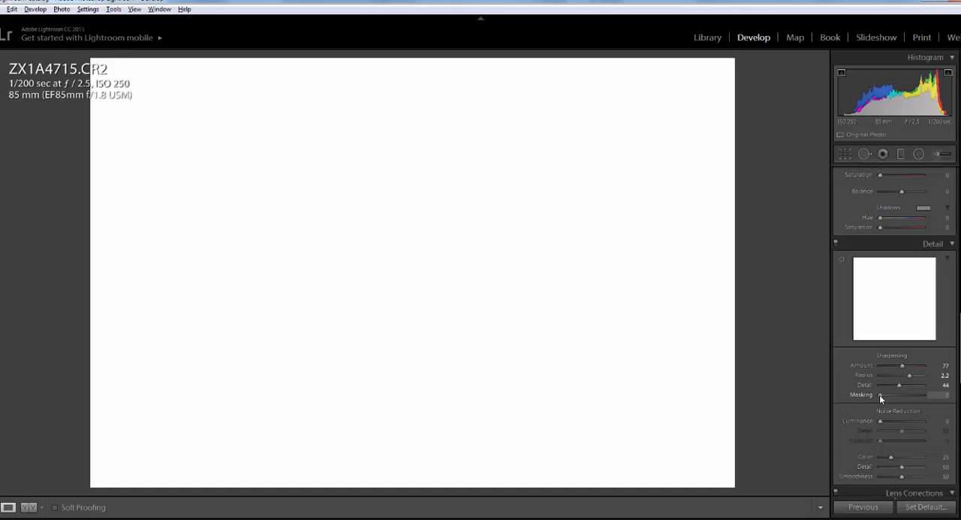
left_click_drag(880, 395, 902, 392)
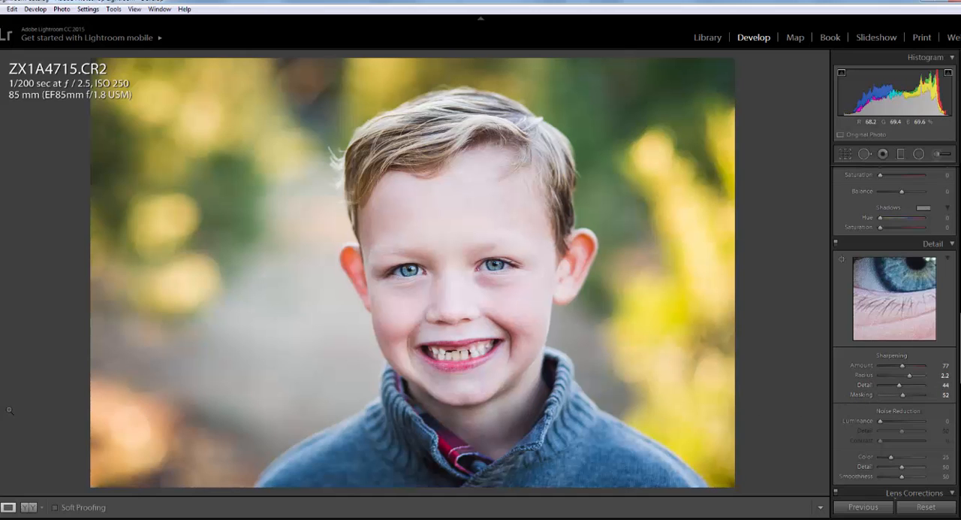
- Show before and after side by side, using the edited but unsharpened state of the photo as the Before version
key("y")
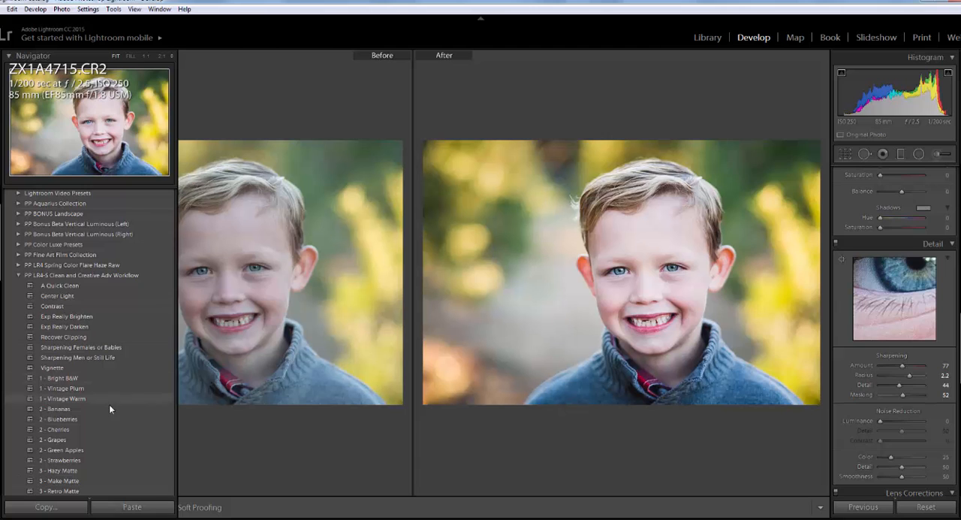
scroll(97, 405, "down", 10)
scroll(82, 294, "up", 3)
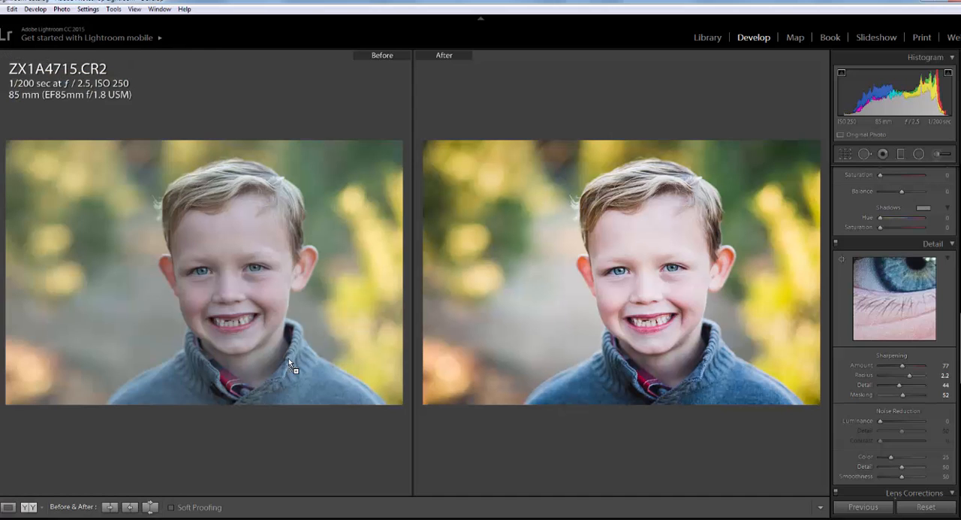
left_click_drag(289, 359, 289, 360)
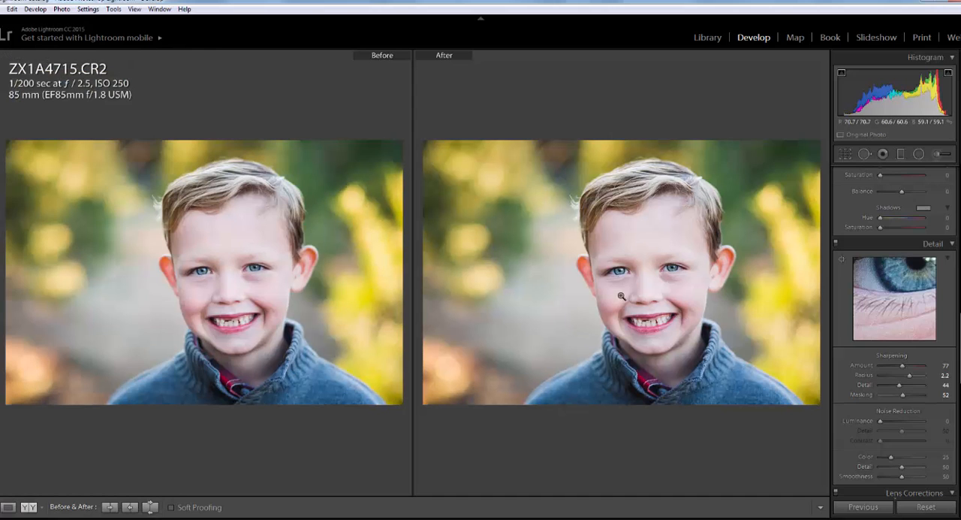
- Compare the sharpening of the eye and cheek up close in both versions and return to the single-photo view
left_click(617, 266)
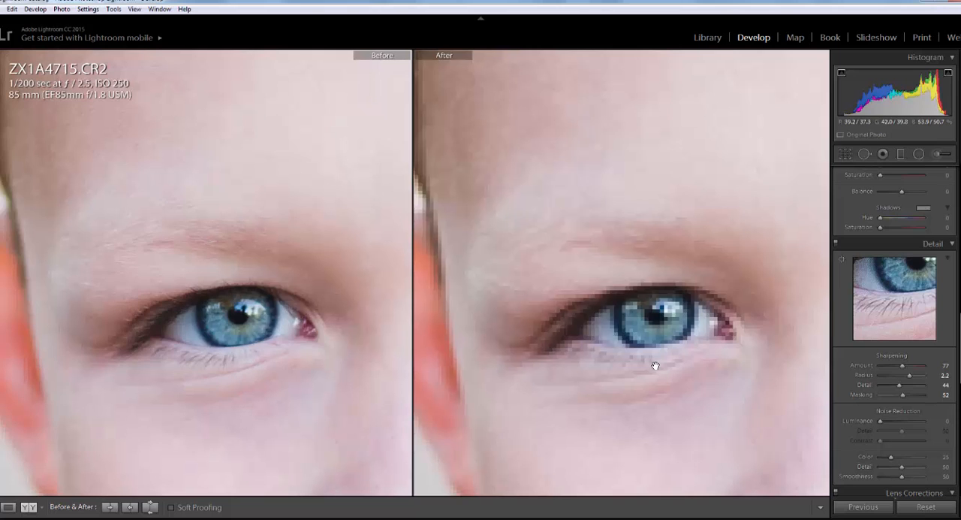
left_click_drag(660, 403, 632, 291)
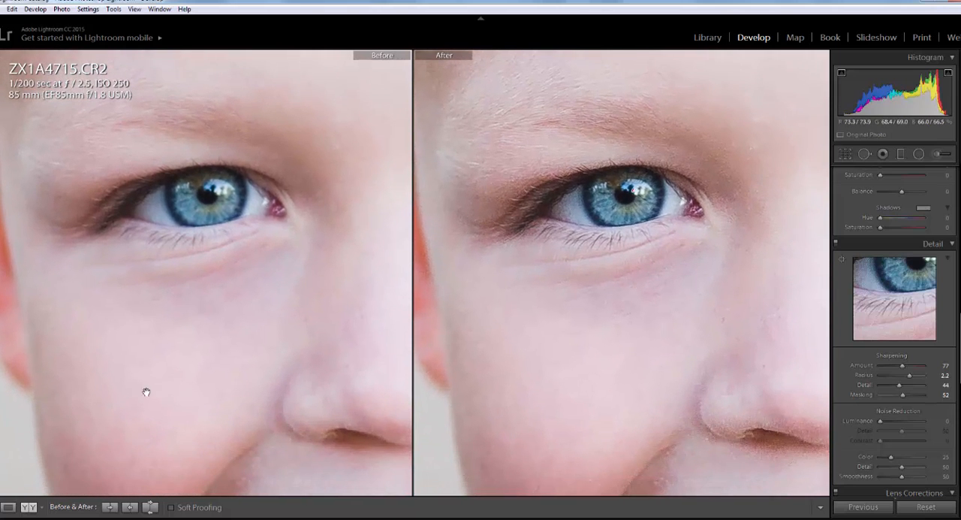
left_click(616, 331)
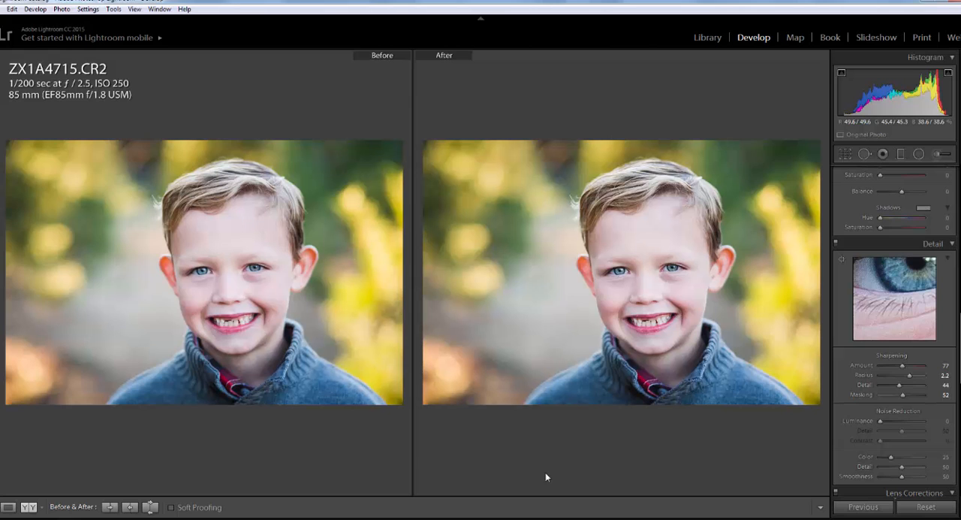
key("y")
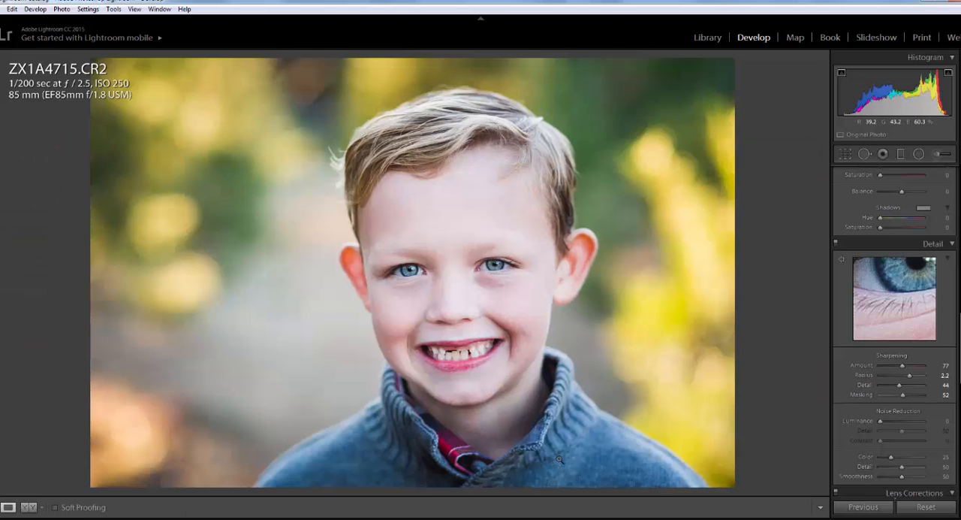
- Examine the image sizing and output sharpening options in the export settings and close them without exporting
right_click(384, 291)
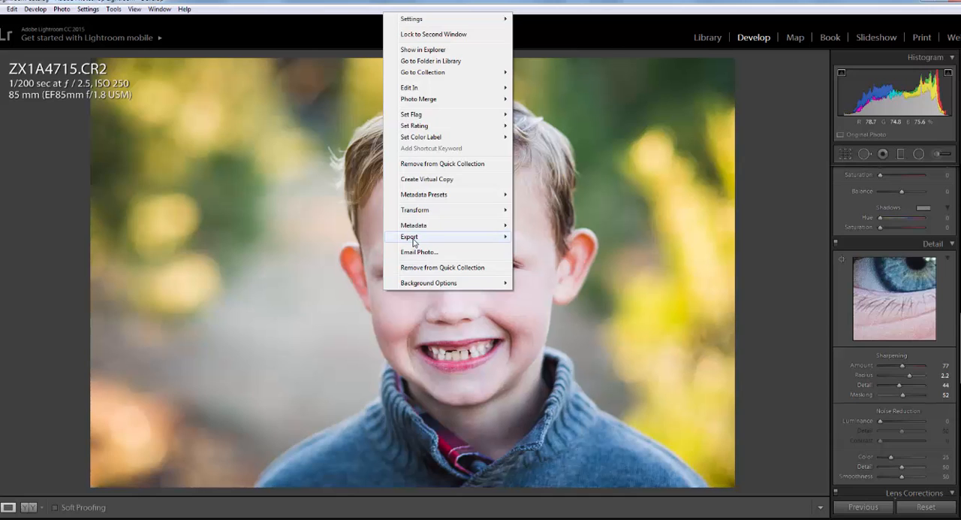
mouse_move(420, 238)
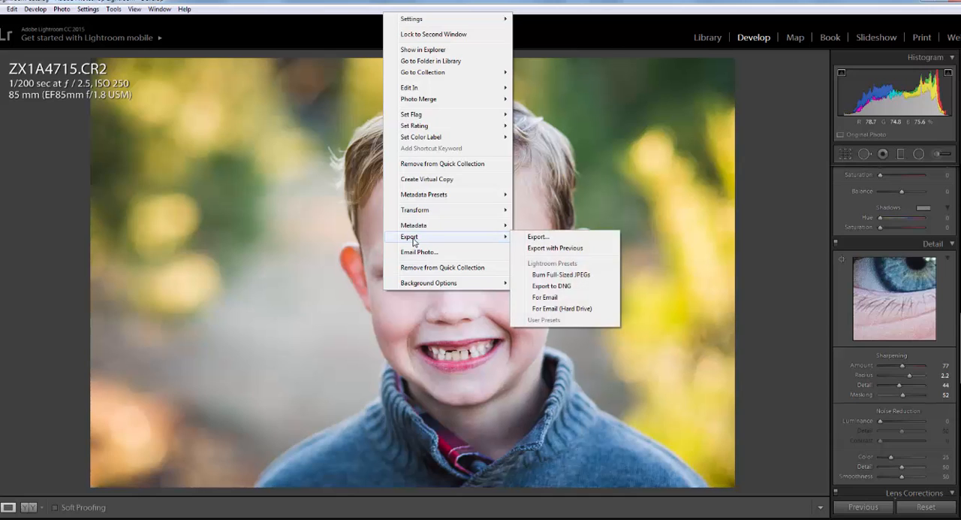
left_click(538, 237)
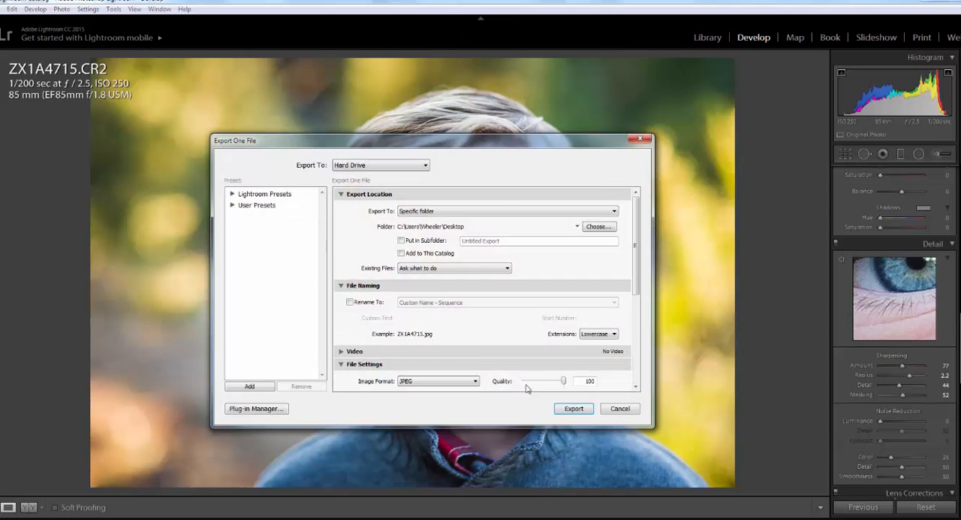
scroll(474, 357, "down", 10)
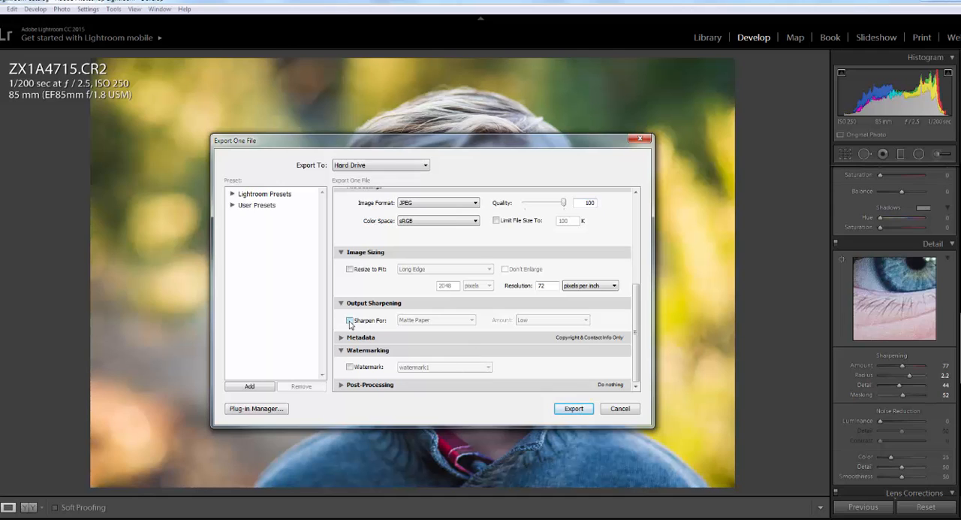
left_click(620, 408)
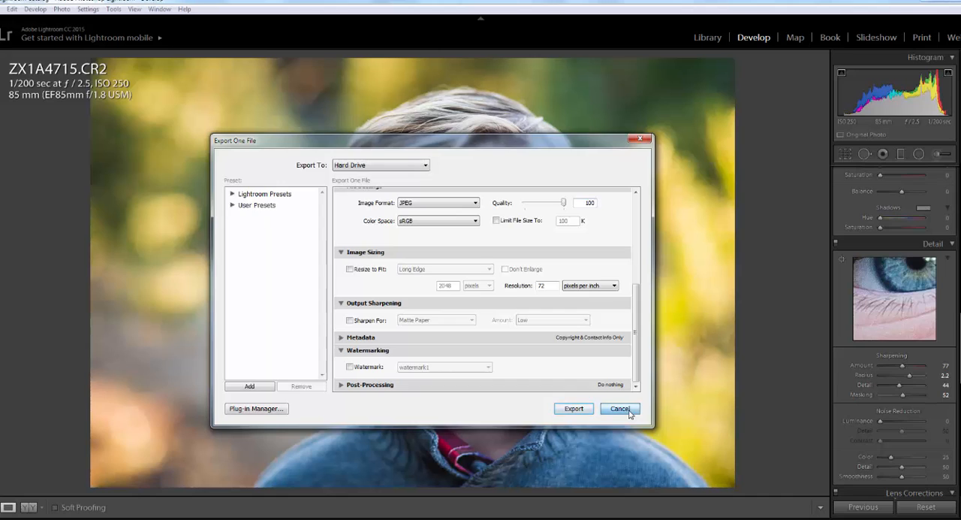